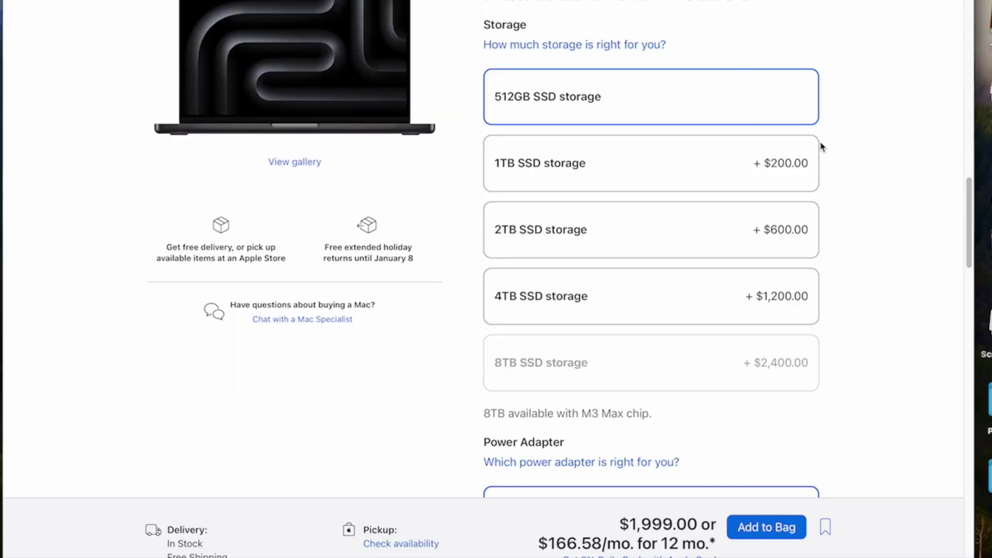
# - Compare the 1TB, 2TB and 4TB SSD upgrades, ending on 4TB at $3,199.00
pyautogui.click(683, 163)
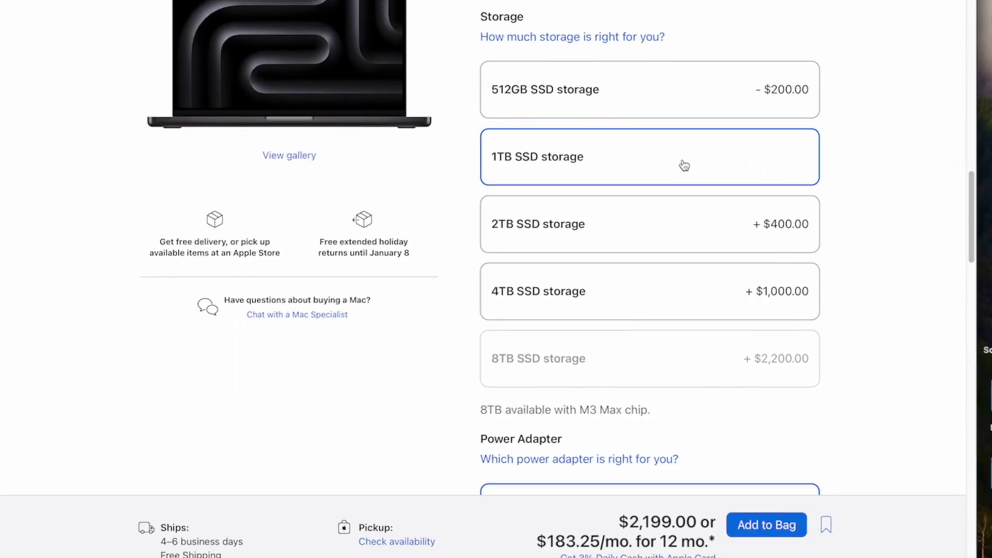
pyautogui.click(674, 226)
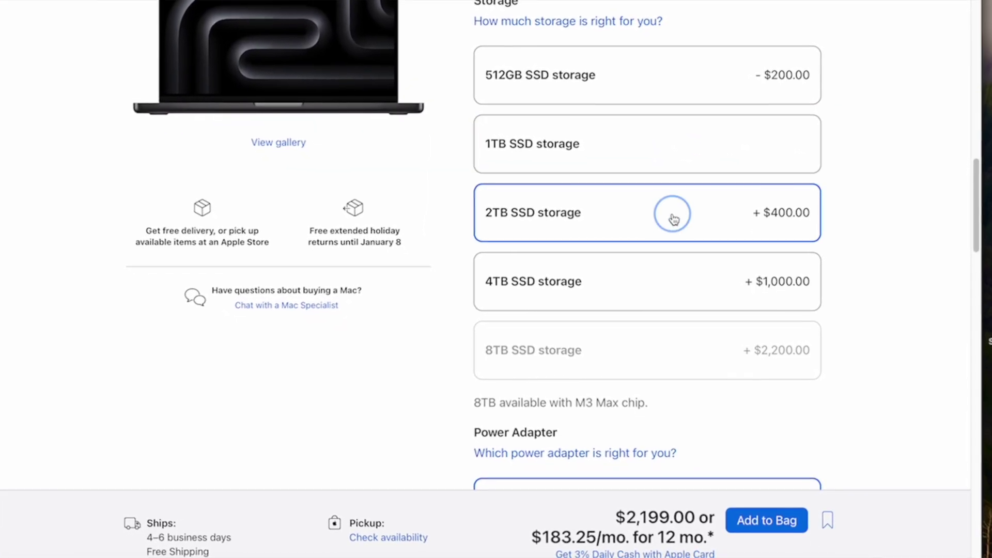
pyautogui.click(654, 273)
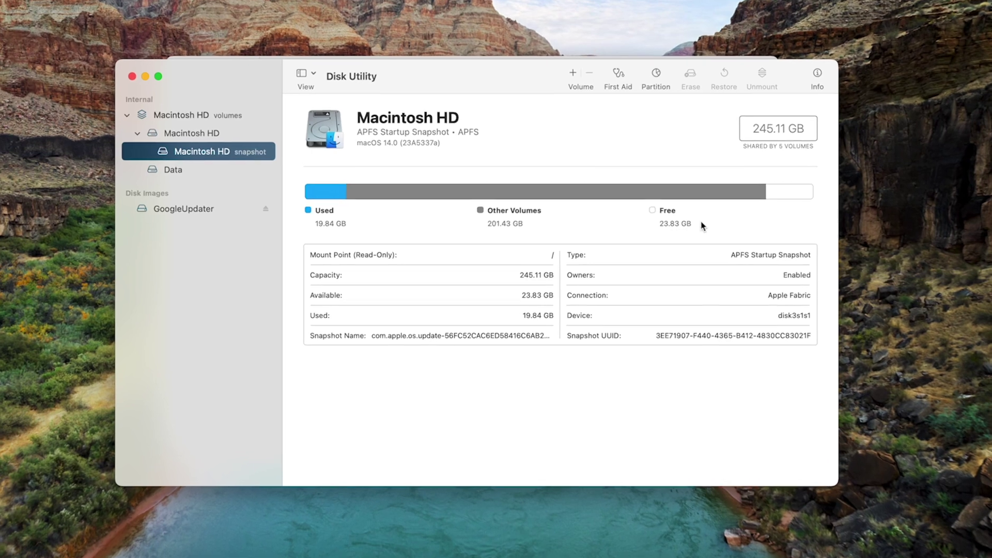
# - Select the top 'Macintosh HD volumes' entry to see the full volume group's details
pyautogui.click(203, 115)
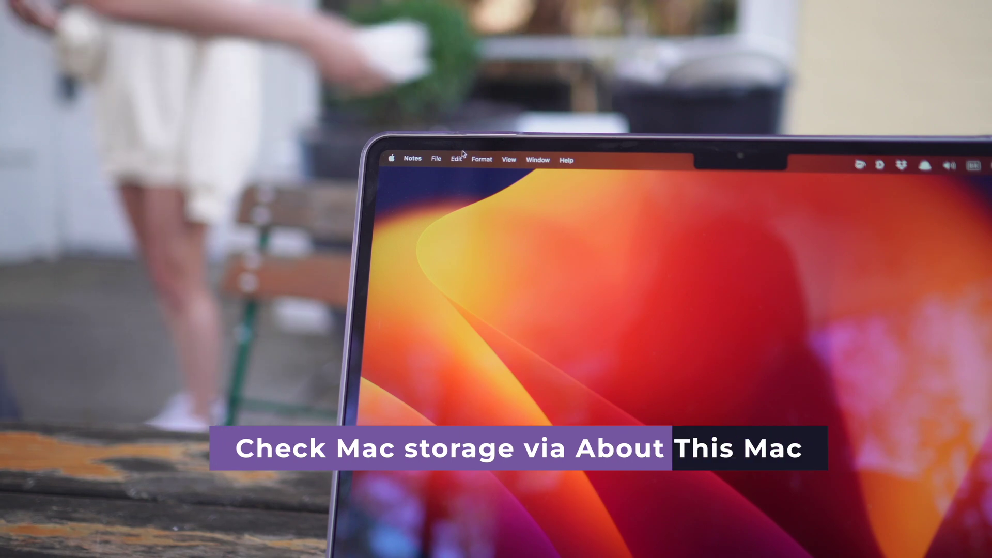
# - Go from About This Mac to Storage settings, showing 191.94 GB of 245.11 GB used
pyautogui.click(393, 158)
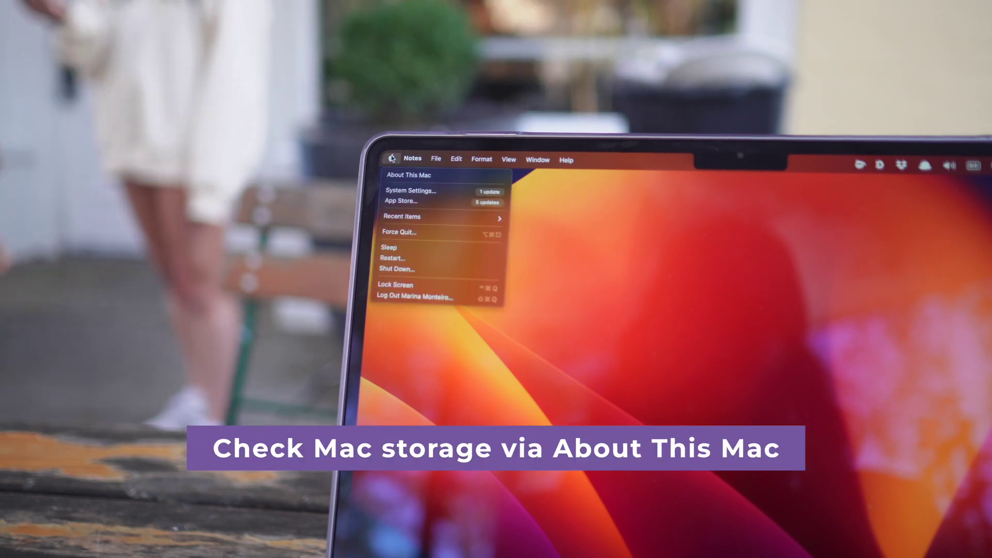
pyautogui.click(406, 175)
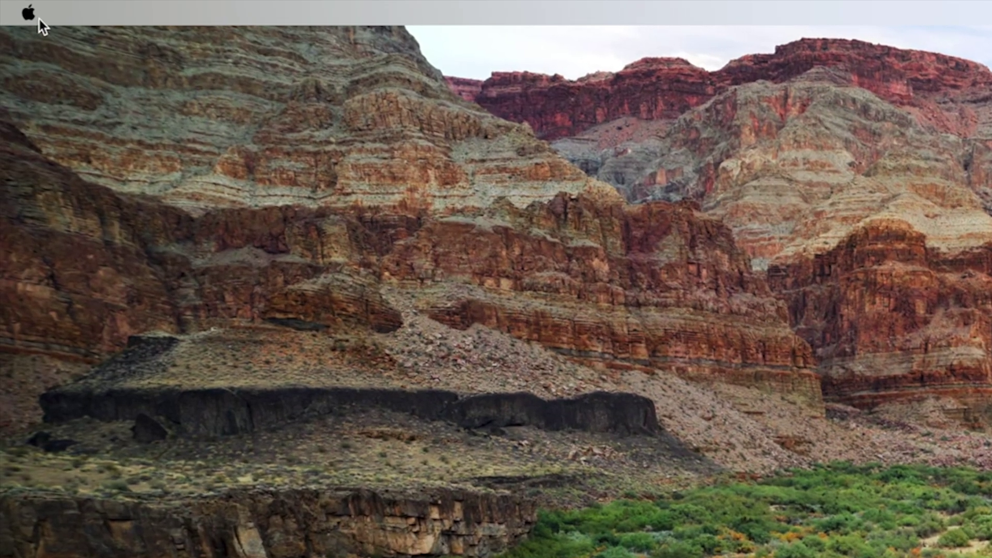
pyautogui.click(31, 14)
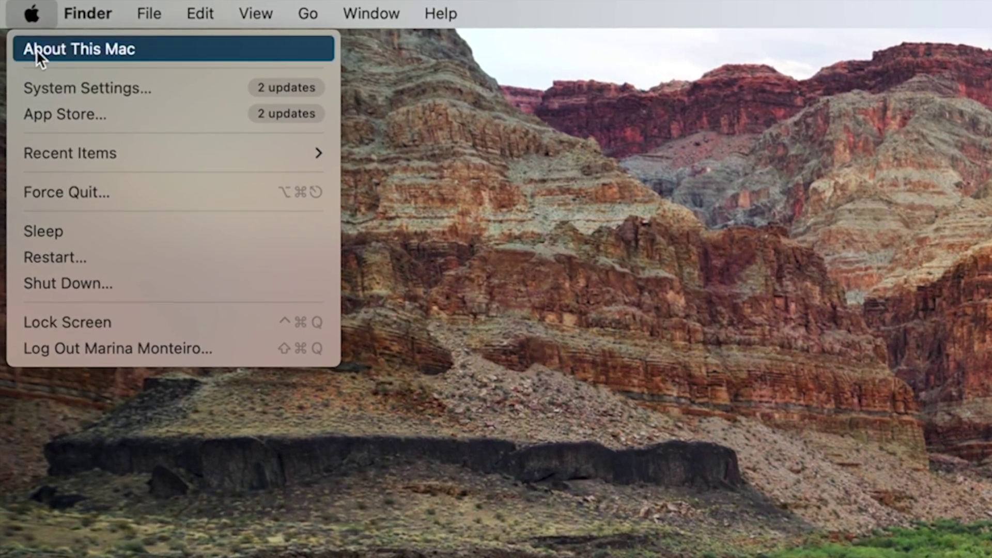
pyautogui.click(36, 49)
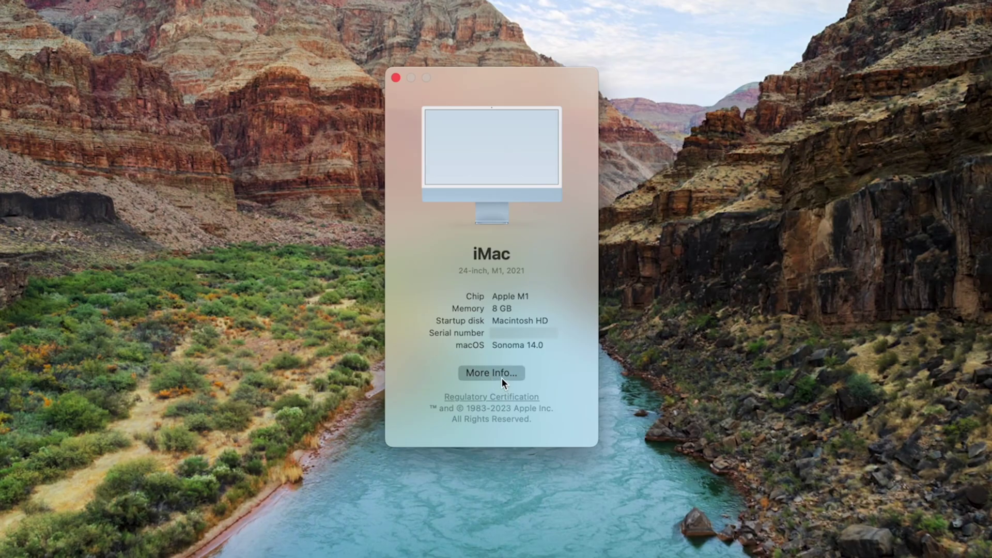
pyautogui.click(491, 373)
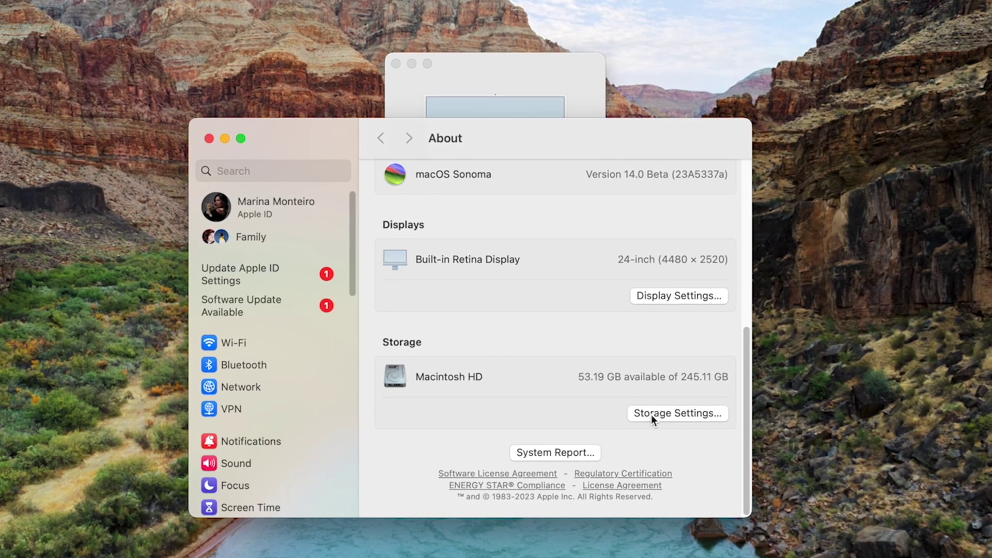
pyautogui.click(653, 416)
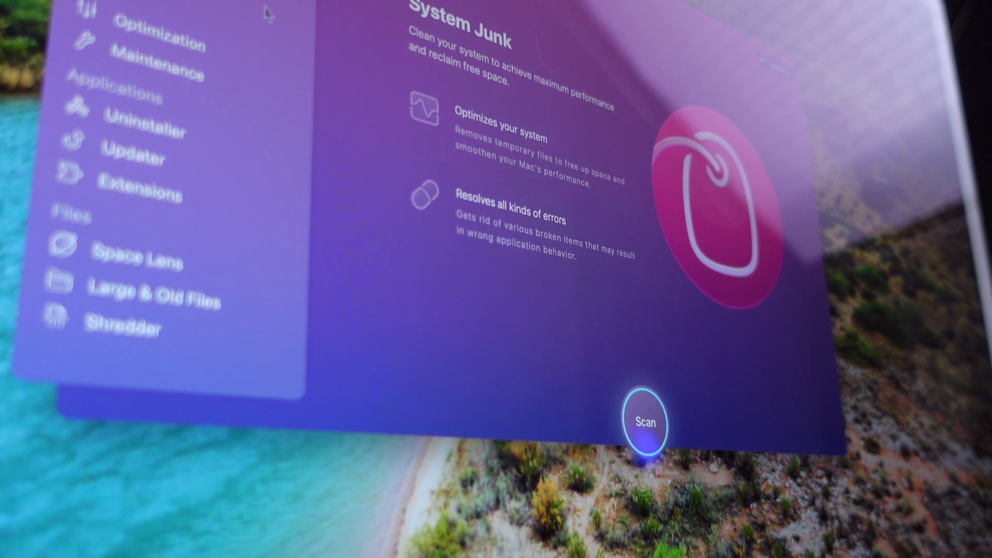
# - Start CleanMyMac X's System Junk scan of the Mac
pyautogui.click(642, 450)
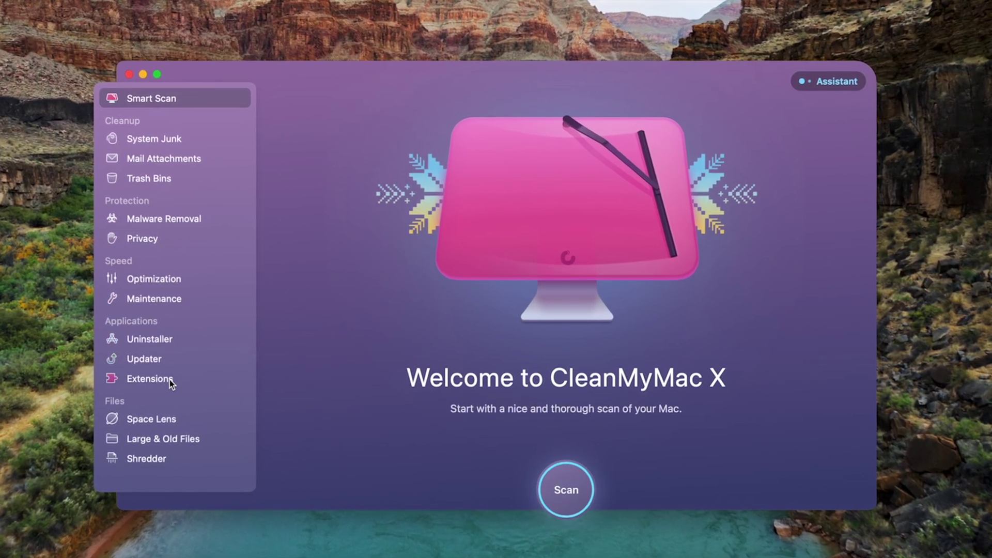
# - Scan Large & Old Files and tick Lightroom Library, Without subtitles.mov and the CleanShot recording (8.26 GB)
pyautogui.click(179, 440)
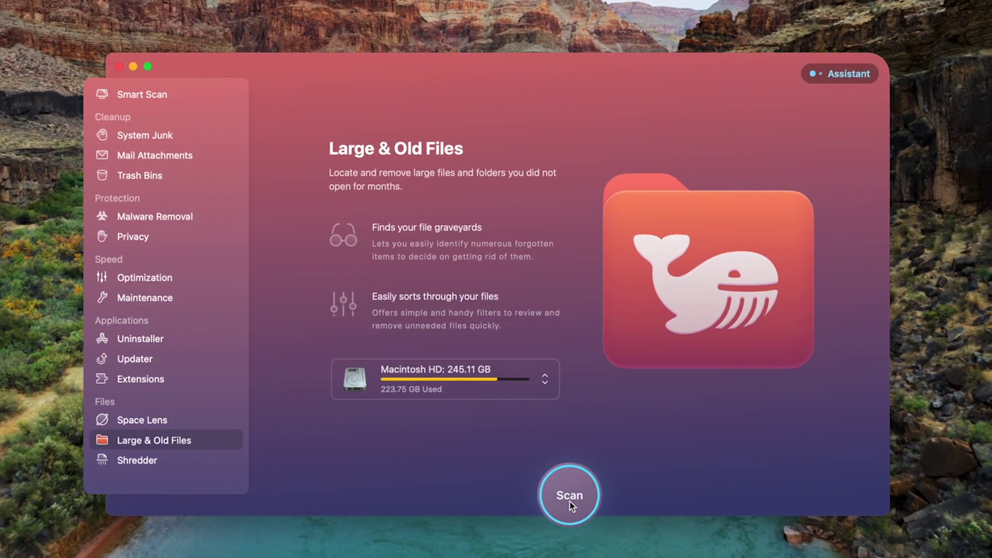
pyautogui.click(570, 501)
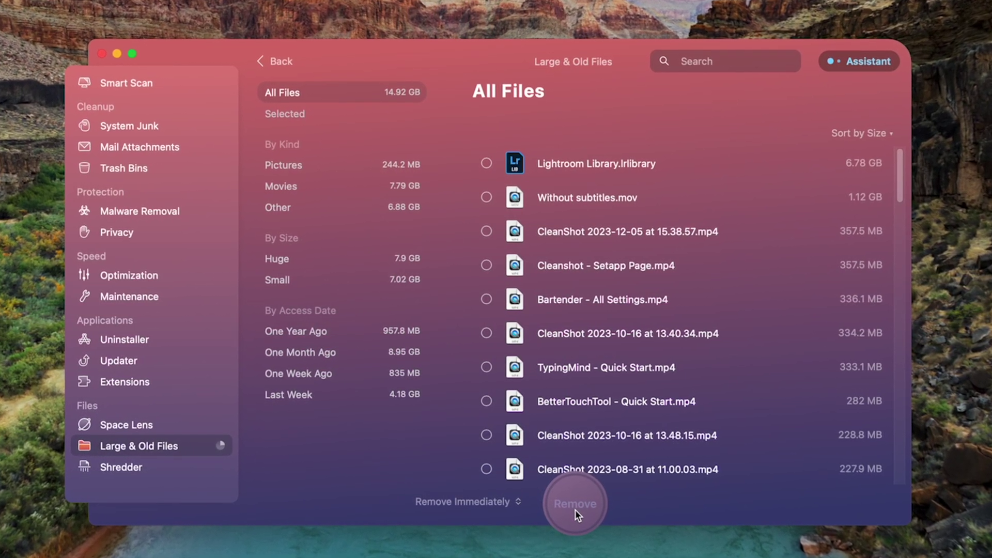
pyautogui.click(487, 161)
pyautogui.click(488, 195)
pyautogui.click(487, 231)
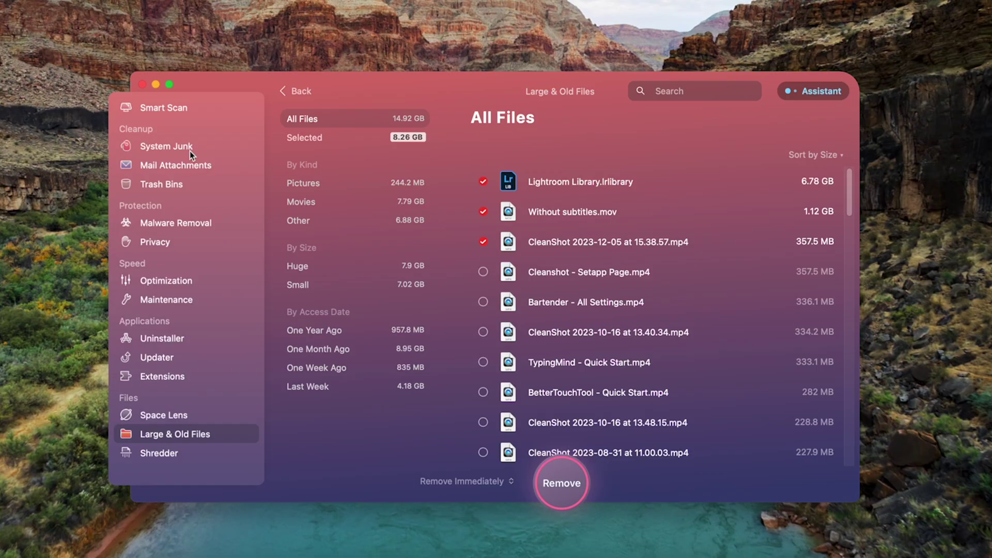
# - Switch to System Junk in CleanMyMac X and start its scan
pyautogui.click(185, 145)
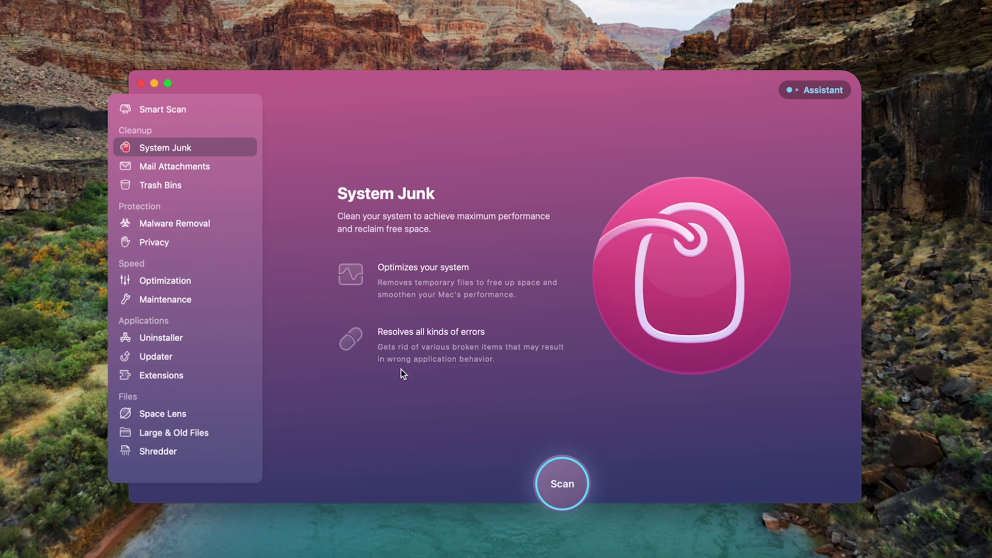
pyautogui.click(562, 473)
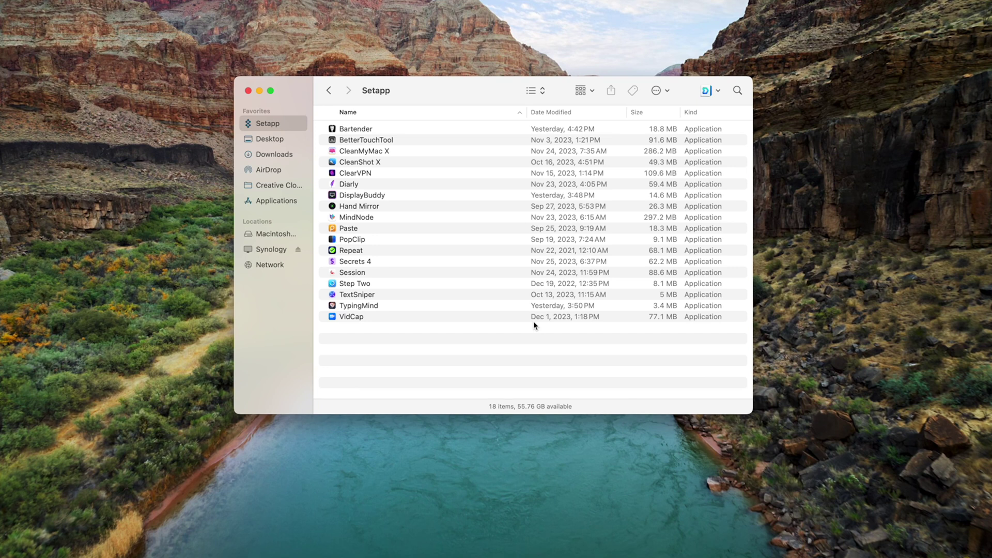
# - Launch Disk Utility from the Applications > Utilities folder
pyautogui.click(303, 205)
pyautogui.scroll(-5, 378, 308)
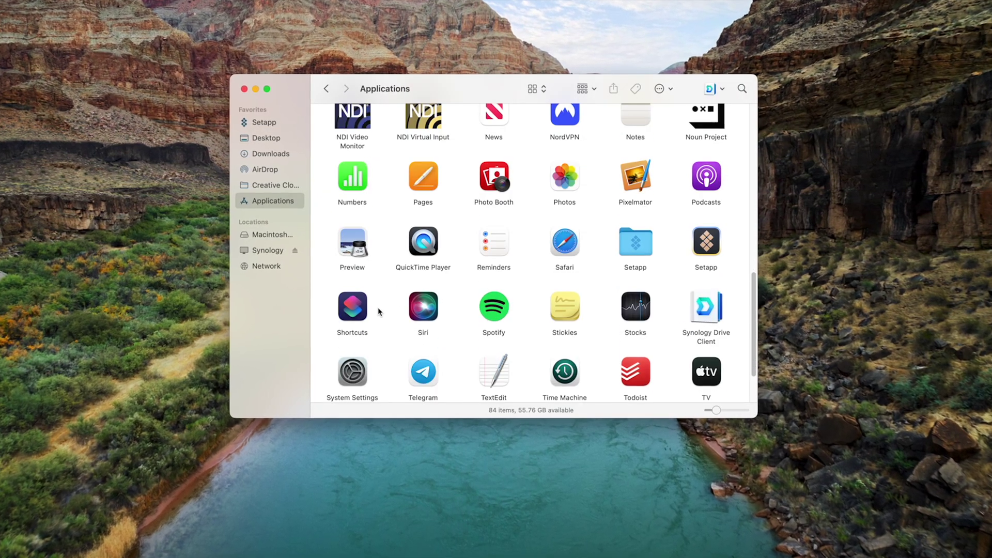
pyautogui.doubleClick(358, 365)
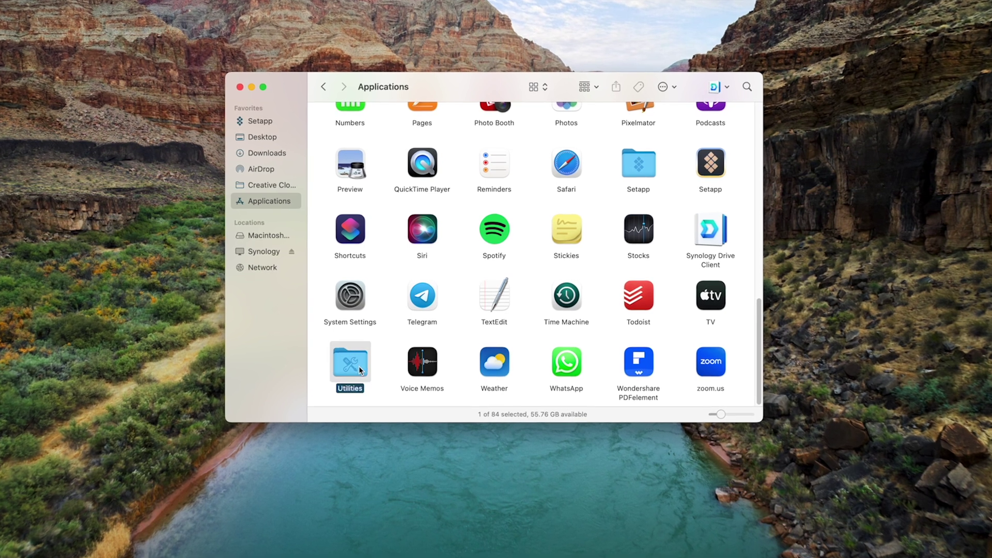
pyautogui.doubleClick(733, 202)
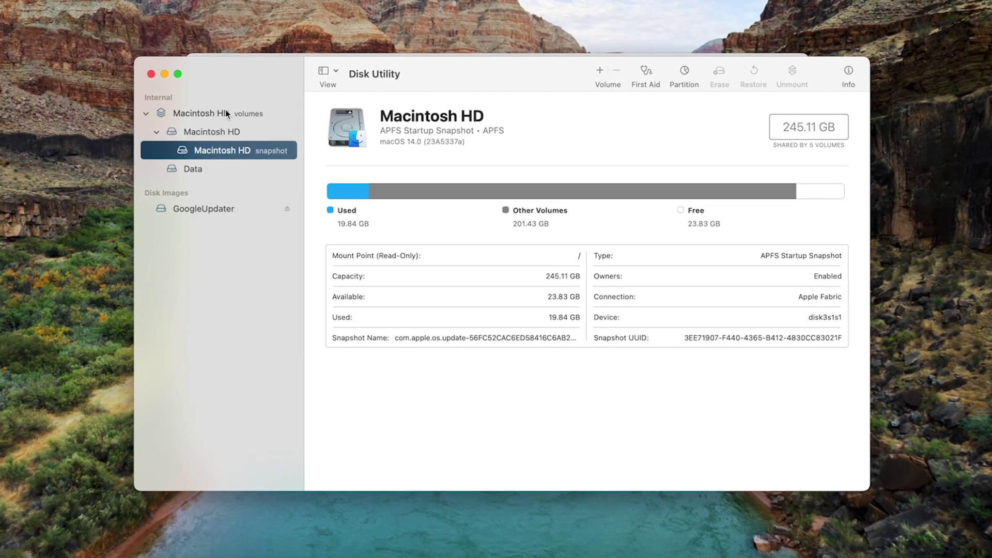
# - Select the 'Macintosh HD volumes' row to view the whole volume group instead of the snapshot
pyautogui.click(227, 113)
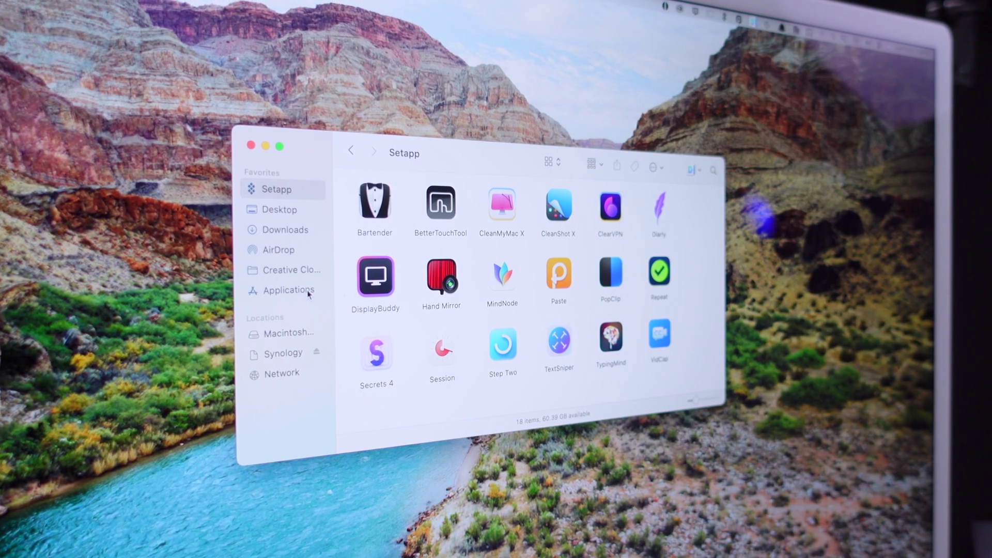
# - Scroll through the installed apps in the Applications folder
pyautogui.click(297, 290)
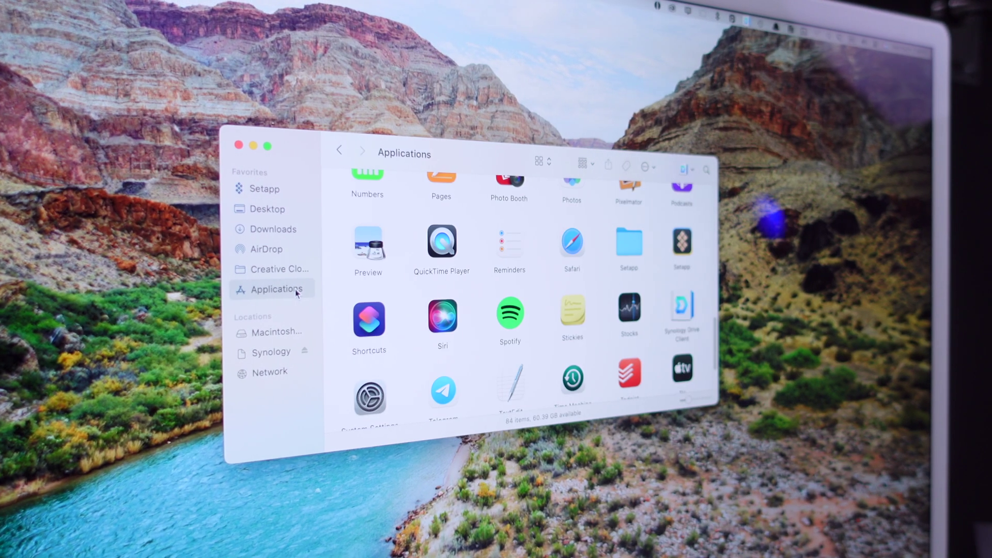
pyautogui.scroll(-3, 465, 336)
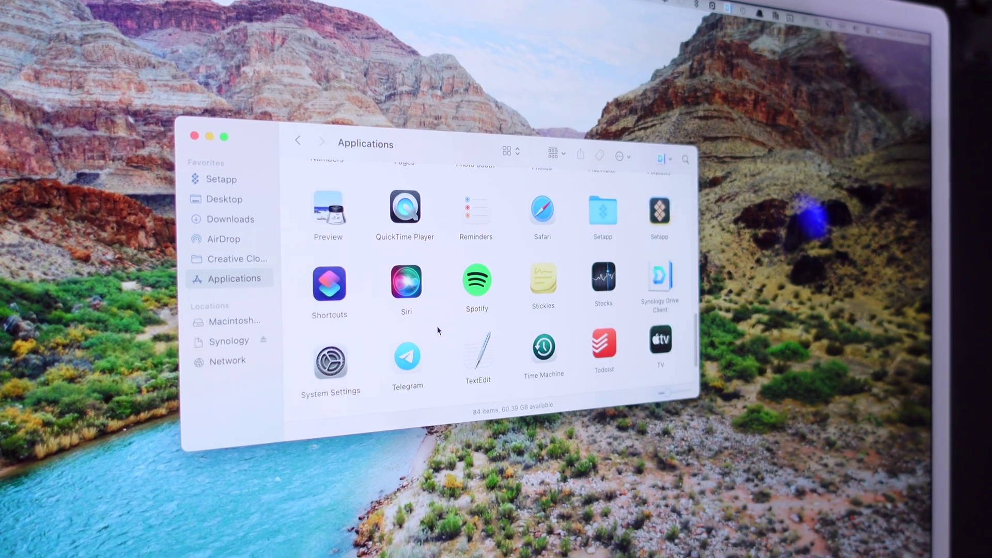
pyautogui.scroll(-3, 437, 330)
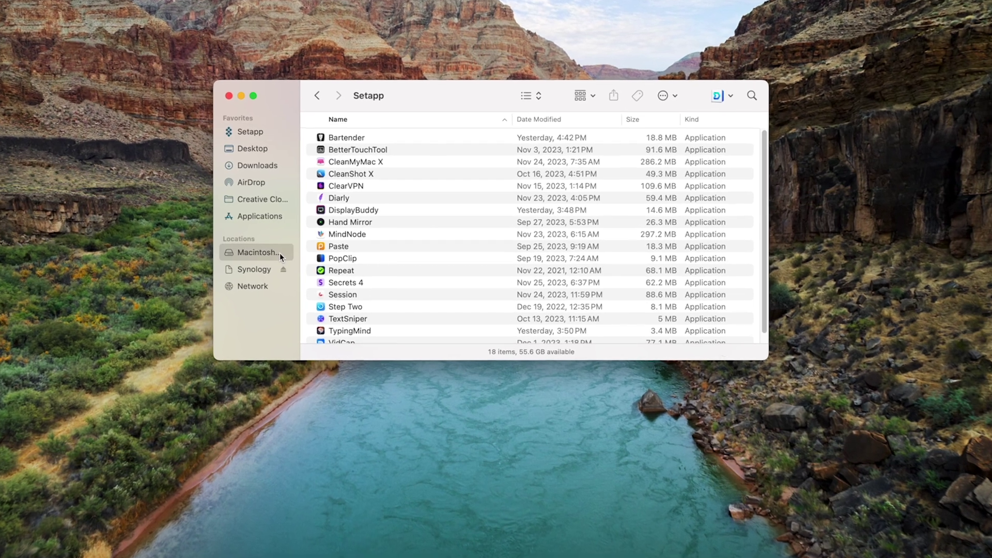
# - Open Get Info for Macintosh HD and expand General: 55.59 GB available of 245.11 GB
pyautogui.click(292, 248)
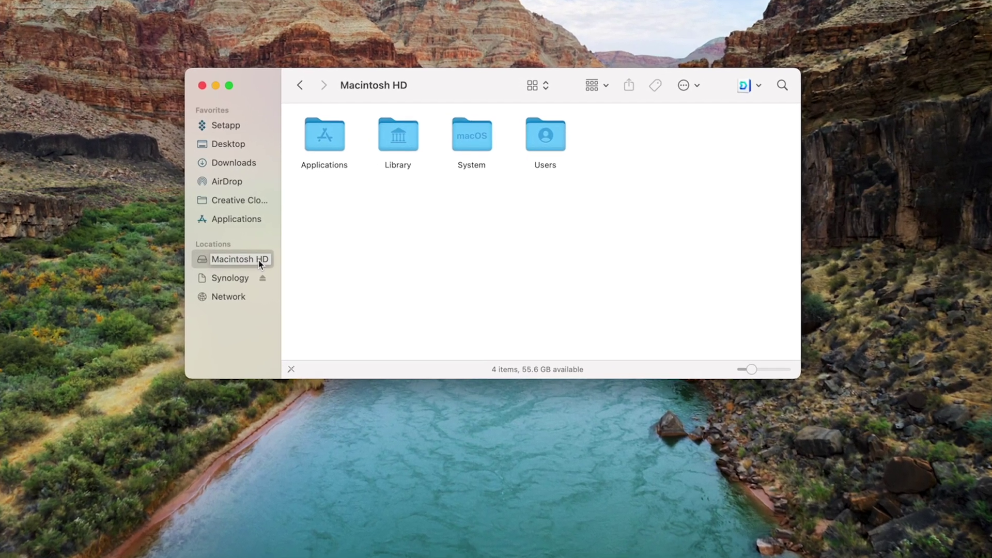
pyautogui.press('super+i')
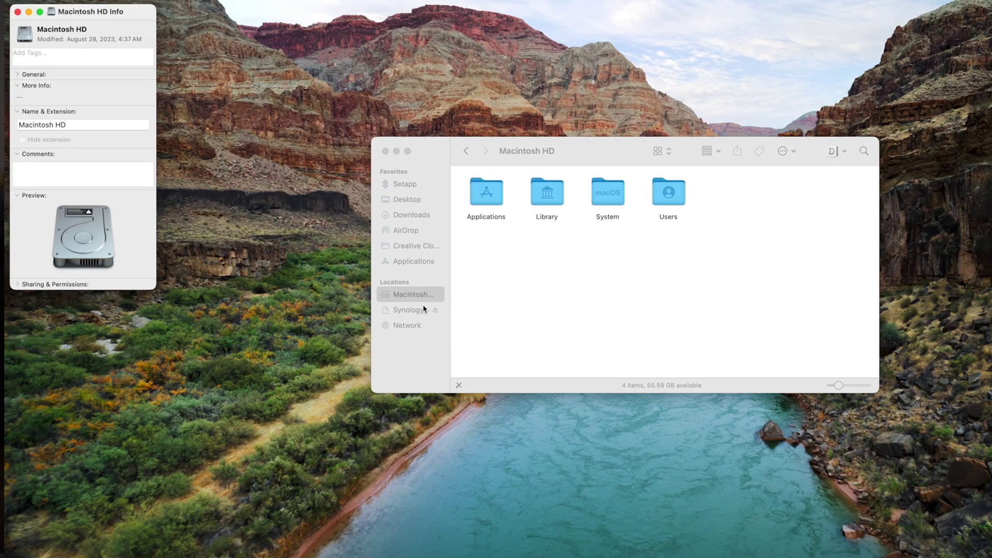
pyautogui.moveTo(145, 9); pyautogui.dragTo(325, 102)
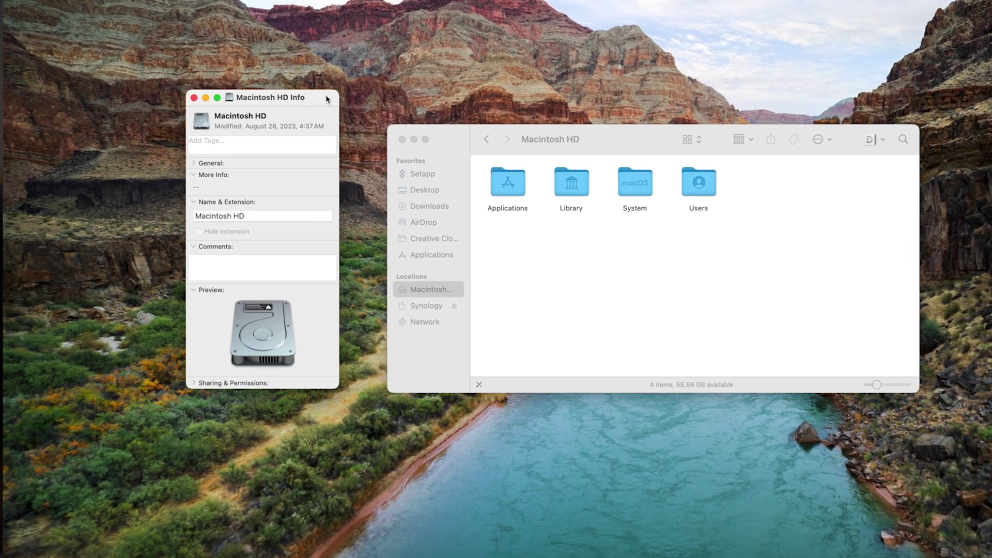
pyautogui.click(195, 161)
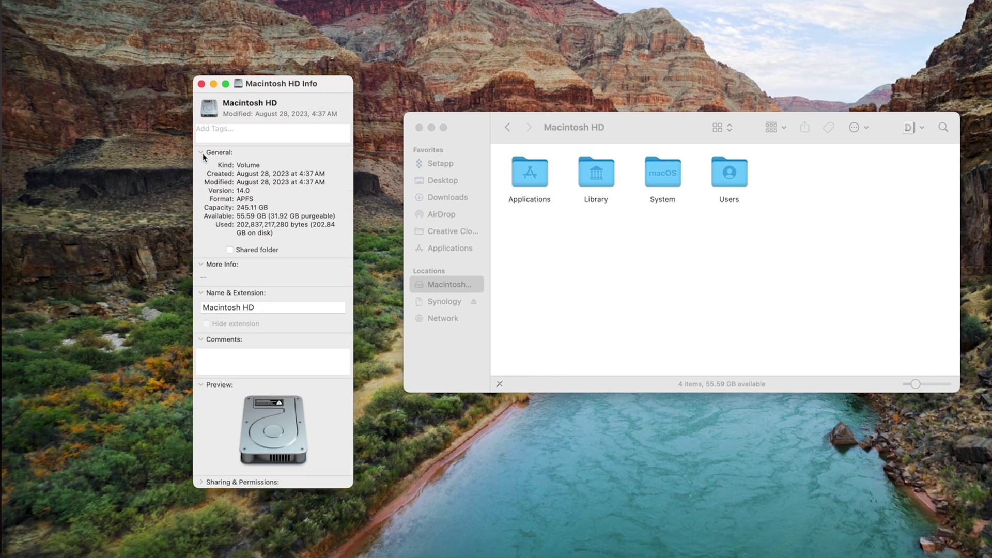